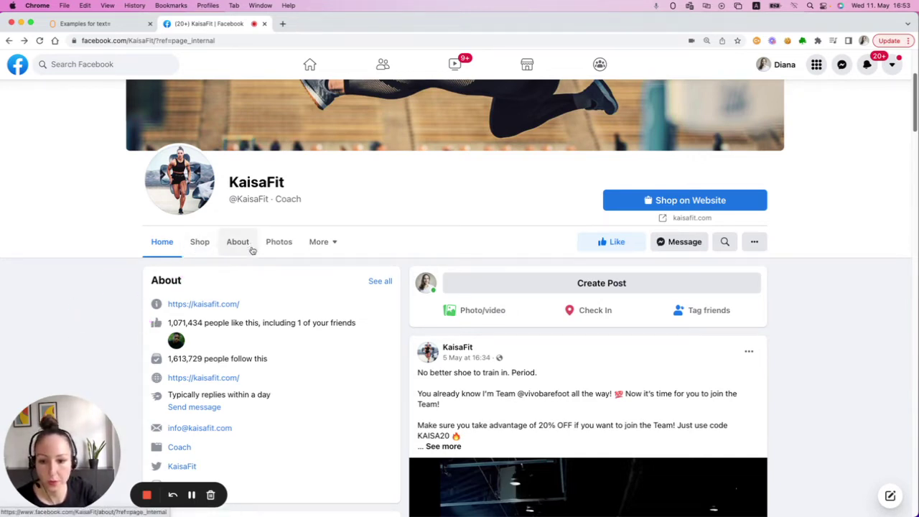
# Browse the KaisaFit Facebook page's Shop, About and Home sections and close its chat window.
pyautogui.click(202, 245)
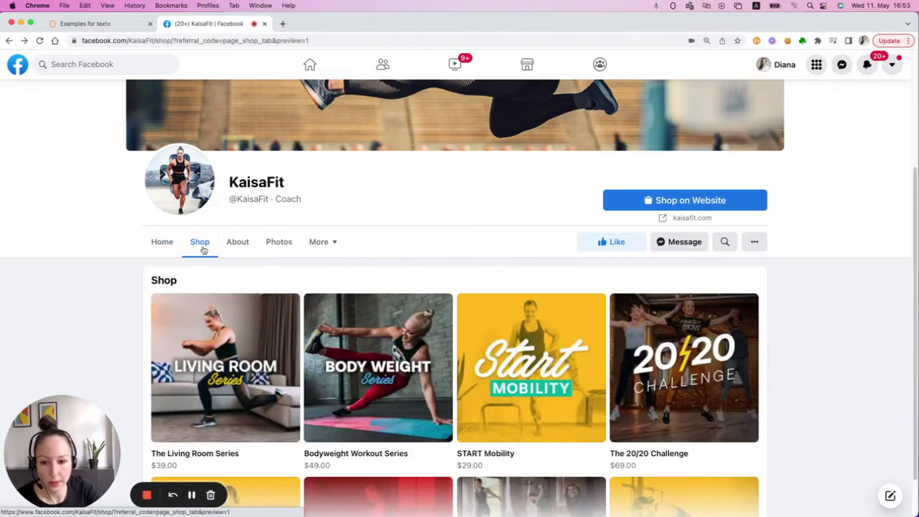
pyautogui.click(245, 243)
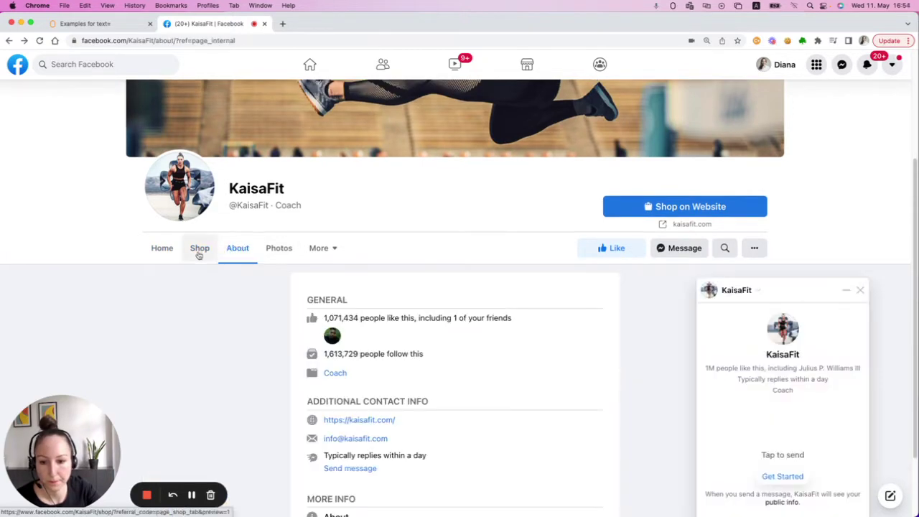
pyautogui.click(158, 251)
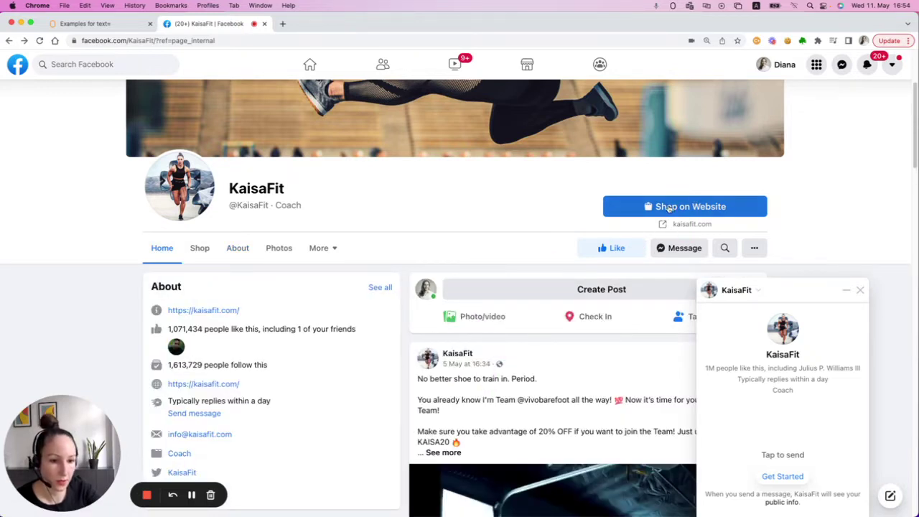
pyautogui.click(859, 290)
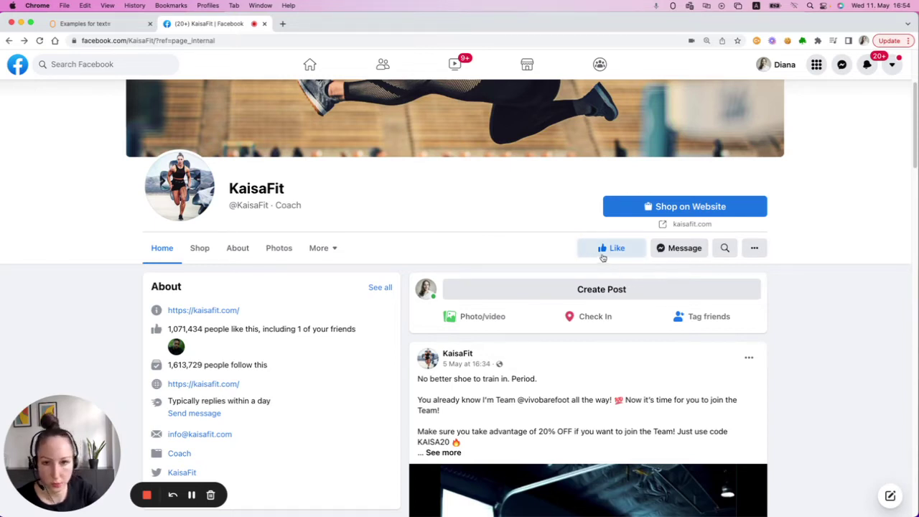
pyautogui.scroll(-5, 94, 318)
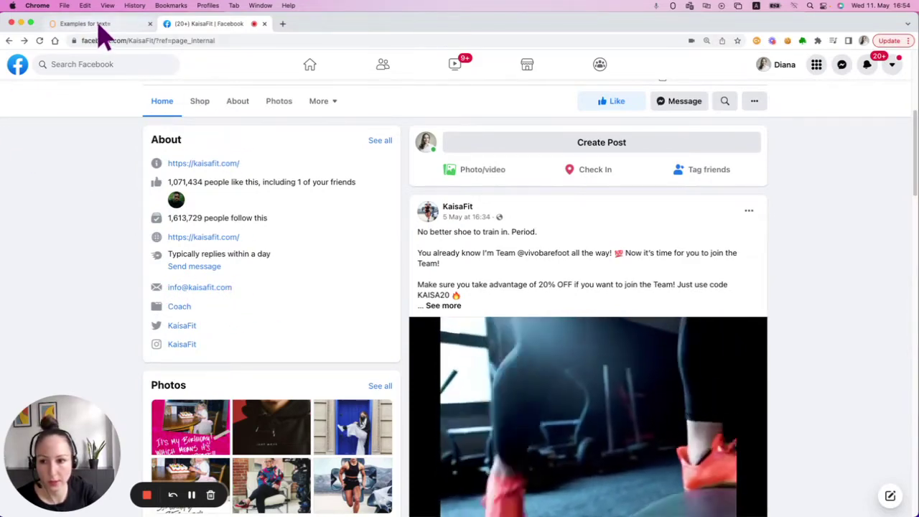
pyautogui.scroll(5, 117, 220)
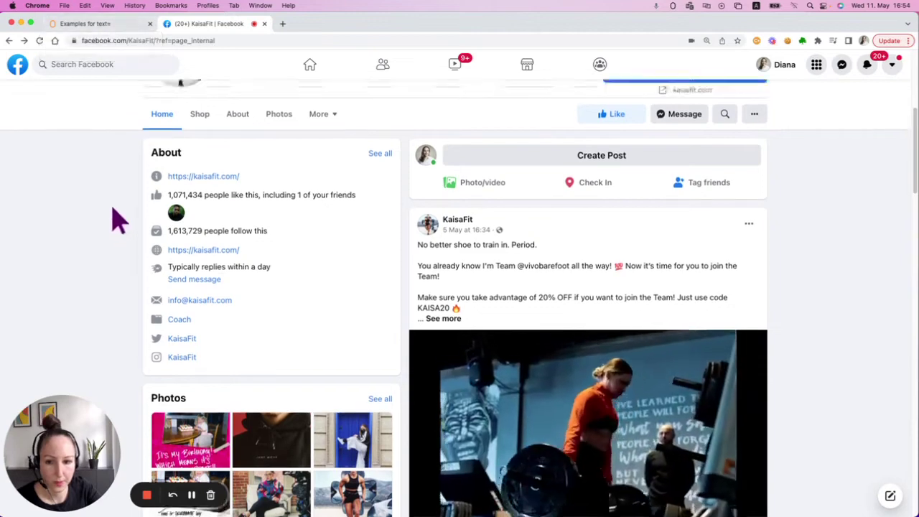
# Add a Process website Click step on text="Send message" with a 2 sec wait after Open link.
pyautogui.click(101, 25)
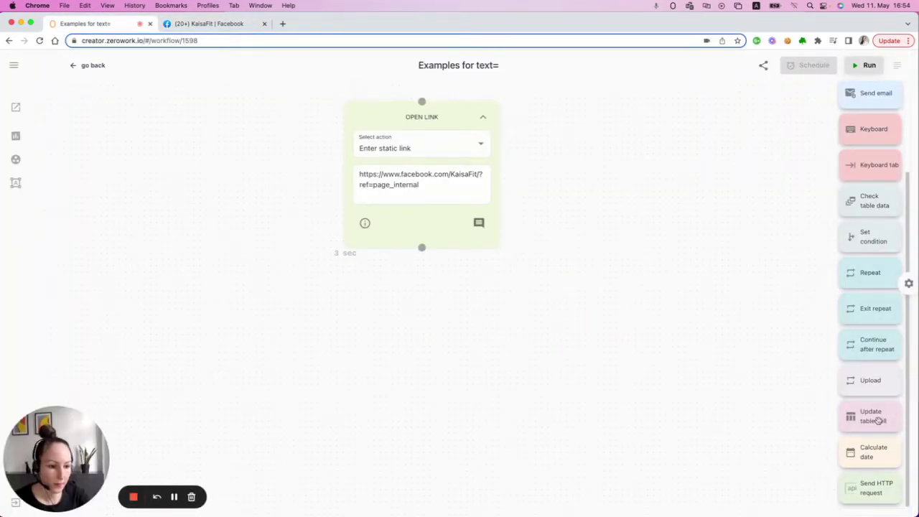
pyautogui.scroll(3, 868, 199)
pyautogui.moveTo(871, 141); pyautogui.dragTo(361, 285)
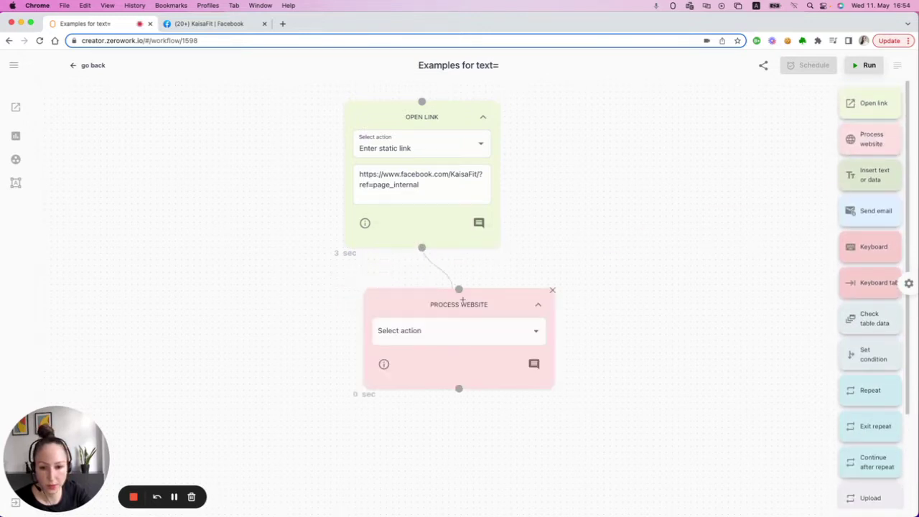
pyautogui.click(449, 323)
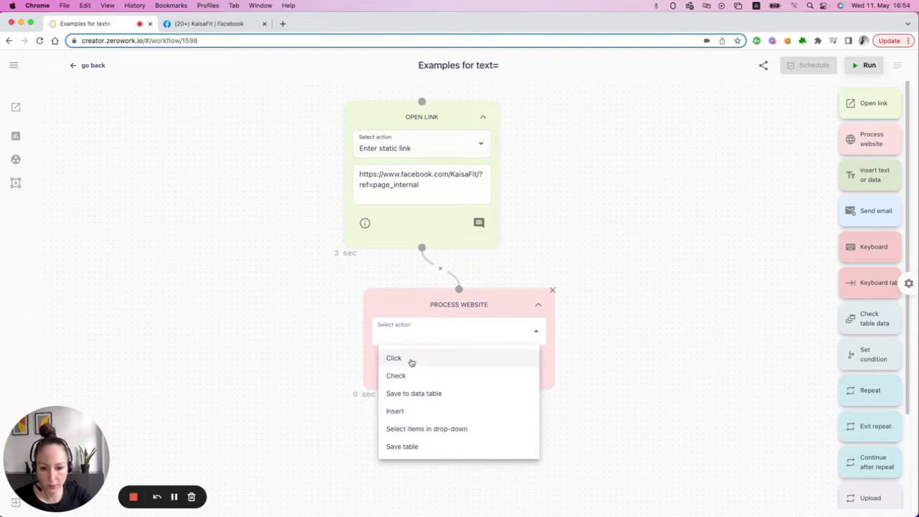
pyautogui.click(411, 359)
pyautogui.write('text="Send message')
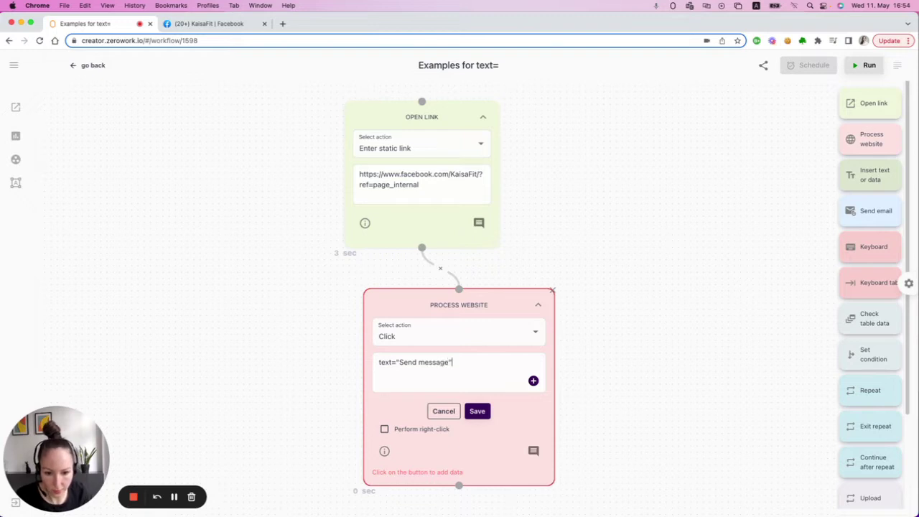
pyautogui.click(400, 493)
pyautogui.click(400, 492)
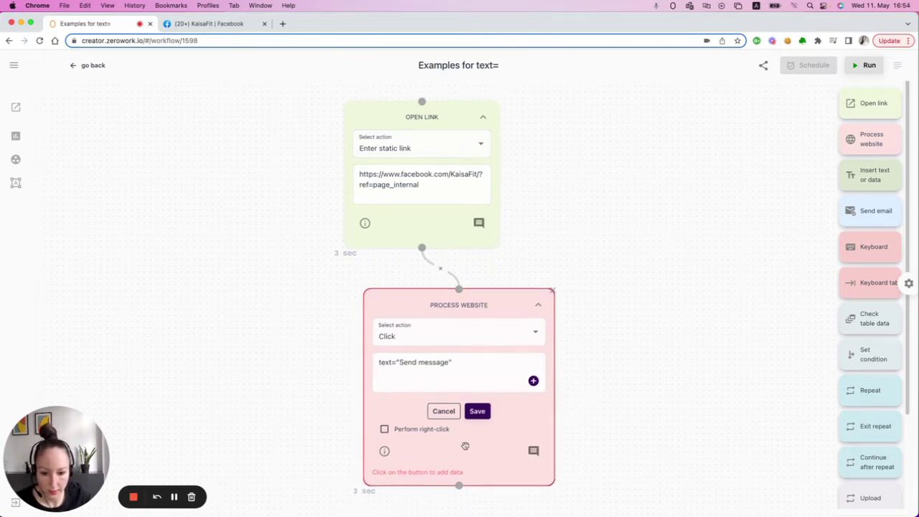
pyautogui.press('Return')
pyautogui.click(204, 25)
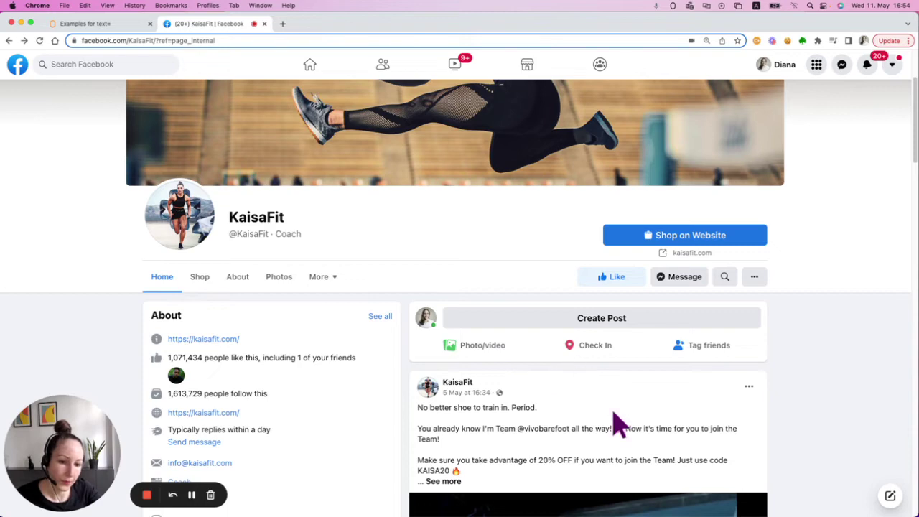
pyautogui.click(497, 346)
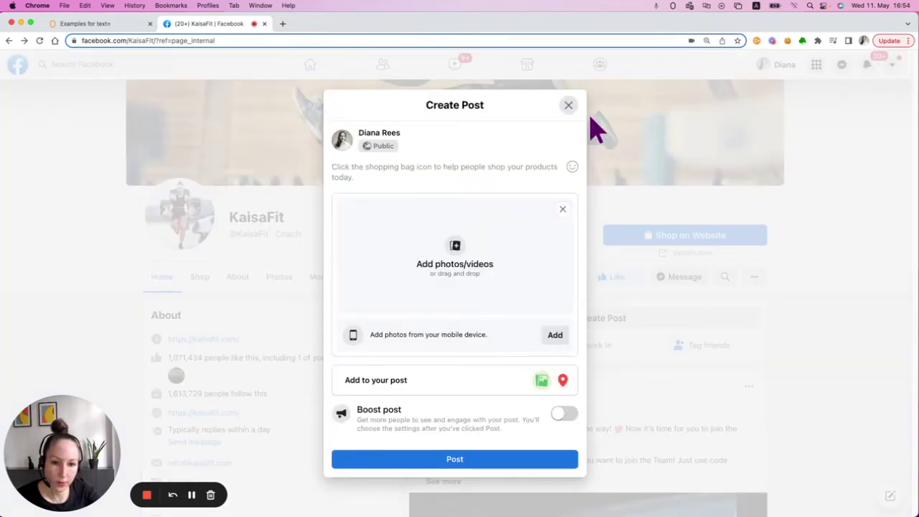
pyautogui.click(568, 106)
pyautogui.click(553, 312)
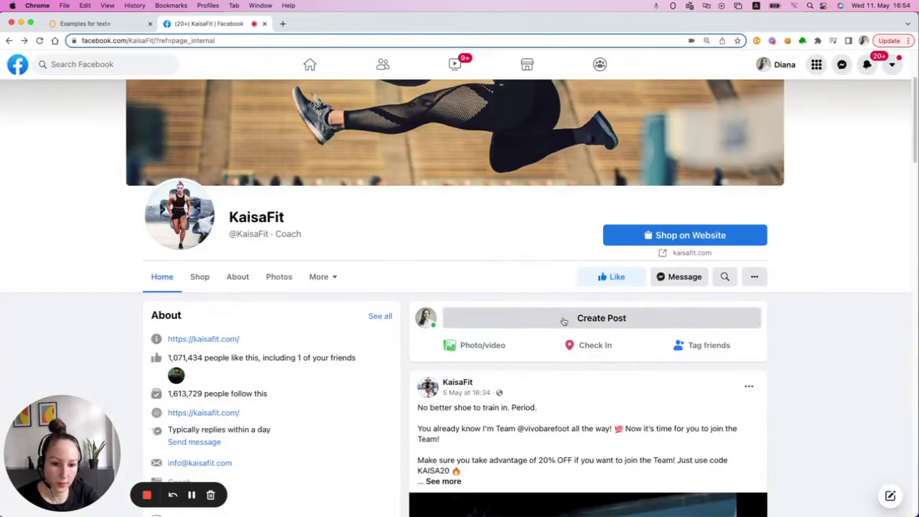
pyautogui.click(599, 321)
pyautogui.click(604, 321)
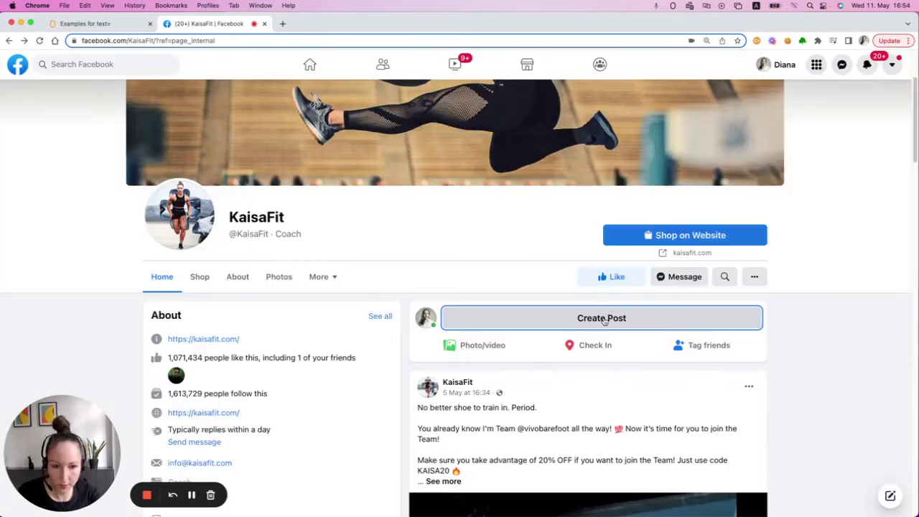
# Add a Keyboard step pressing ESC with a 1 sec wait below Process Website.
pyautogui.click(107, 26)
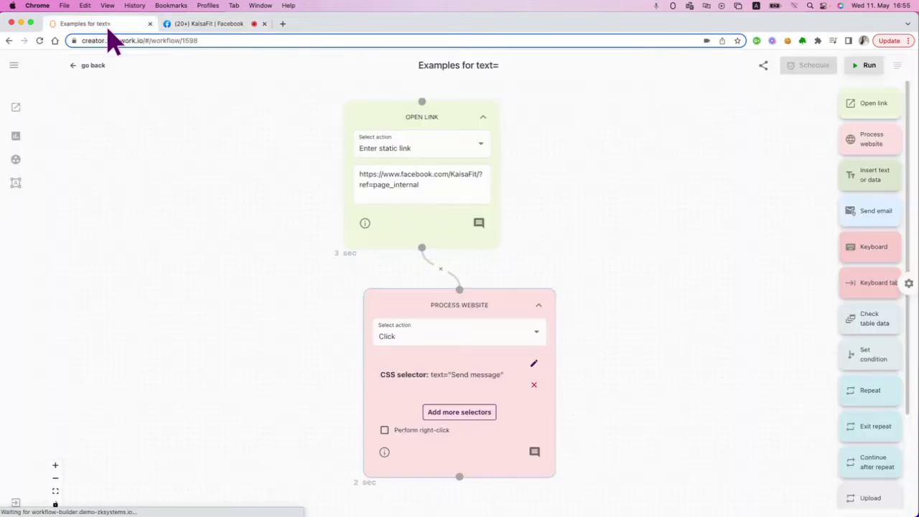
pyautogui.moveTo(588, 346); pyautogui.dragTo(556, 155)
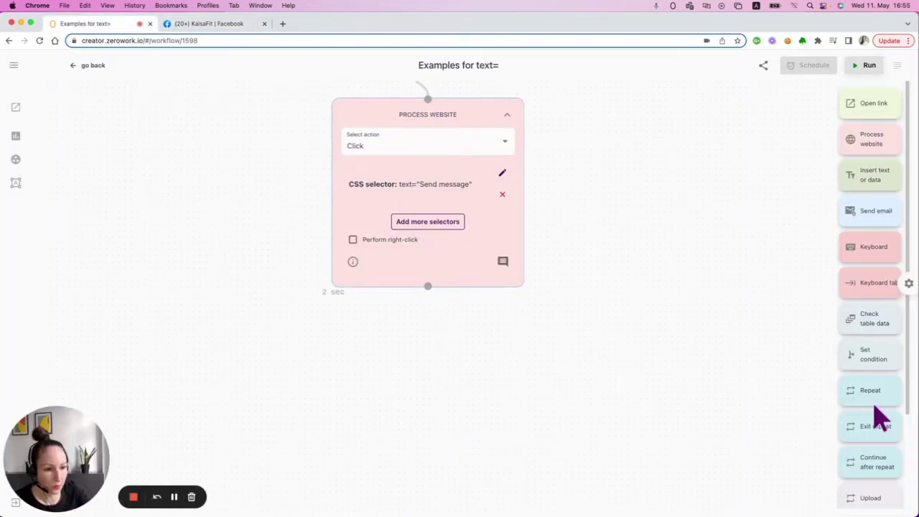
pyautogui.moveTo(884, 247); pyautogui.dragTo(401, 372)
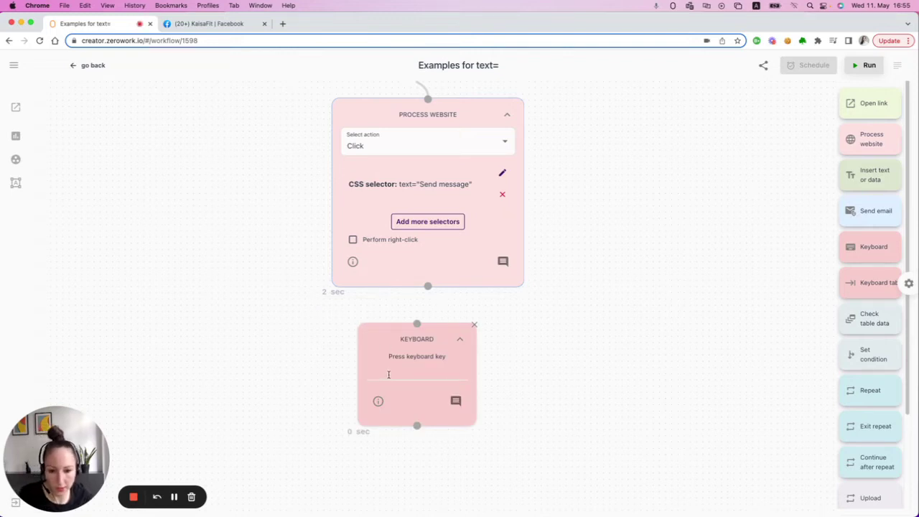
pyautogui.press('Escape')
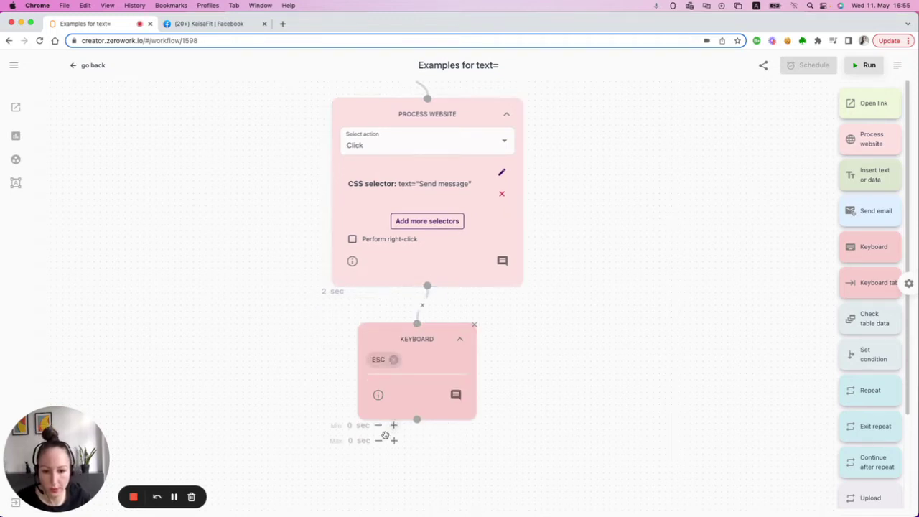
pyautogui.click(395, 425)
pyautogui.scroll(-3, 635, 369)
# Add a connected Process website Click step on text="Create Post" with a 2 sec wait.
pyautogui.moveTo(871, 139); pyautogui.dragTo(377, 396)
pyautogui.moveTo(430, 335); pyautogui.dragTo(465, 402)
pyautogui.scroll(-3, 622, 344)
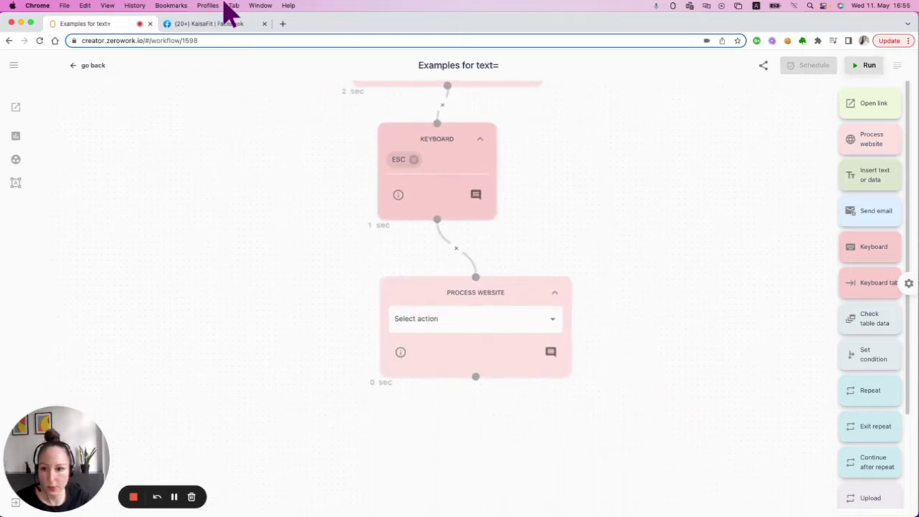
pyautogui.click(229, 24)
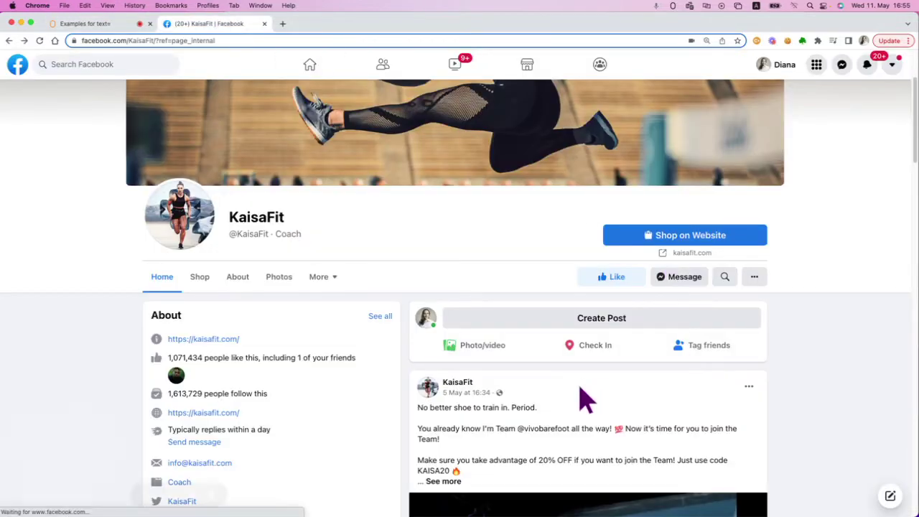
pyautogui.click(107, 25)
pyautogui.click(485, 331)
pyautogui.click(430, 346)
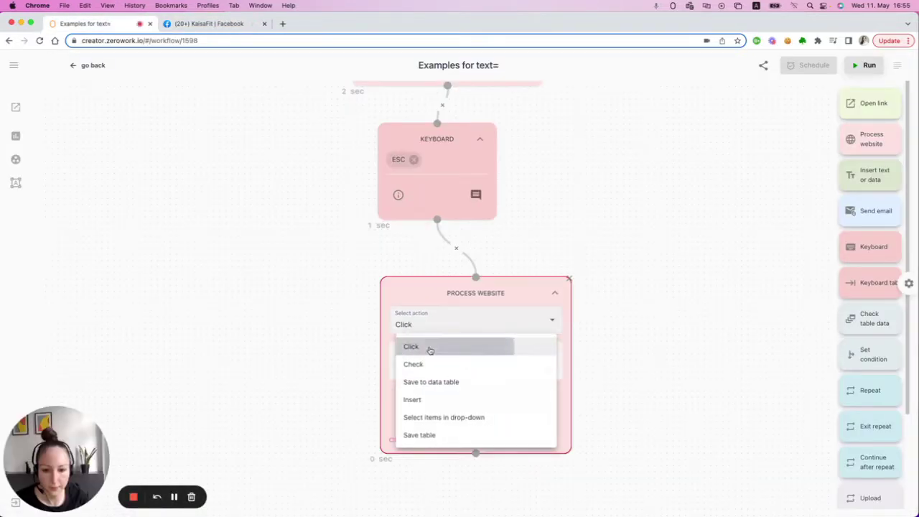
pyautogui.click(431, 350)
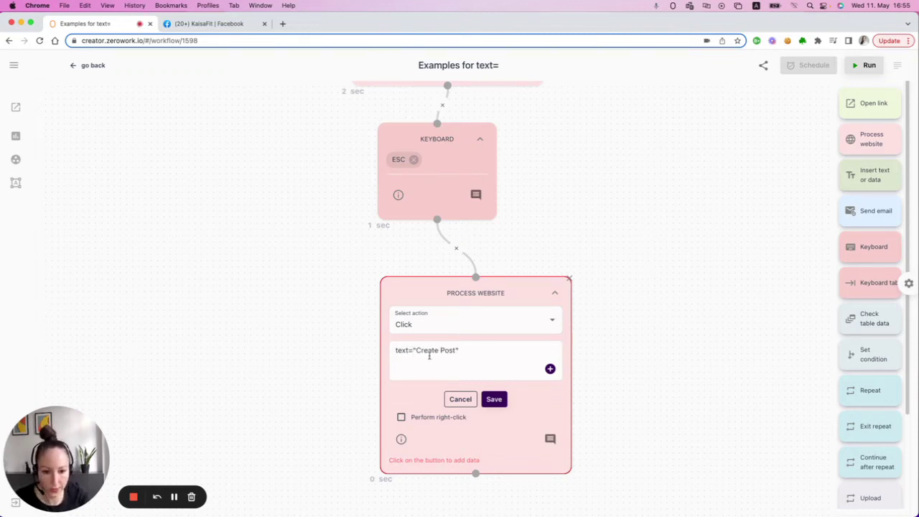
pyautogui.click(495, 400)
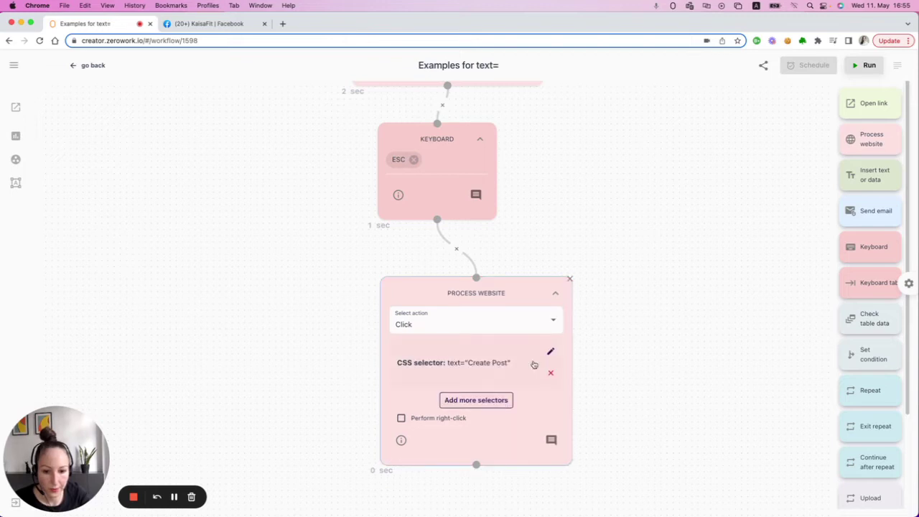
pyautogui.scroll(-3, 695, 318)
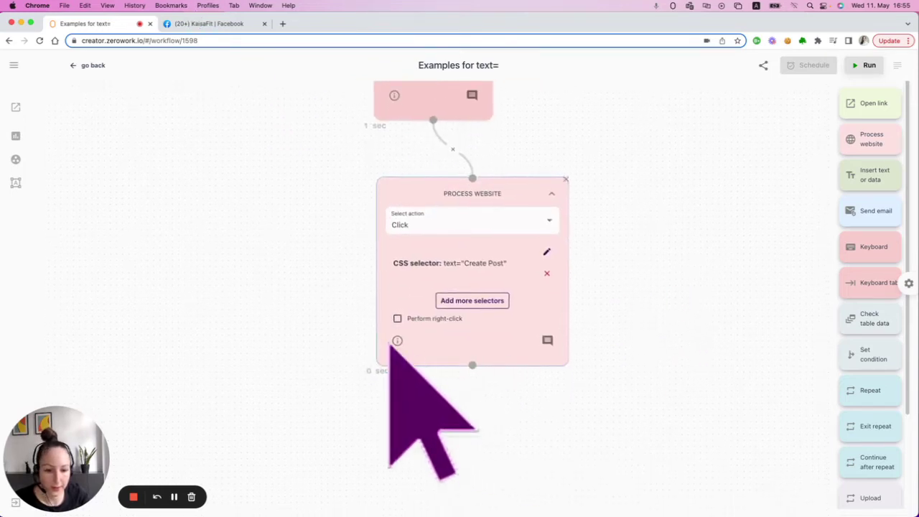
pyautogui.click(413, 371)
# Add a Keyboard step pressing ESC after the Create Post click.
pyautogui.moveTo(873, 246); pyautogui.dragTo(452, 412)
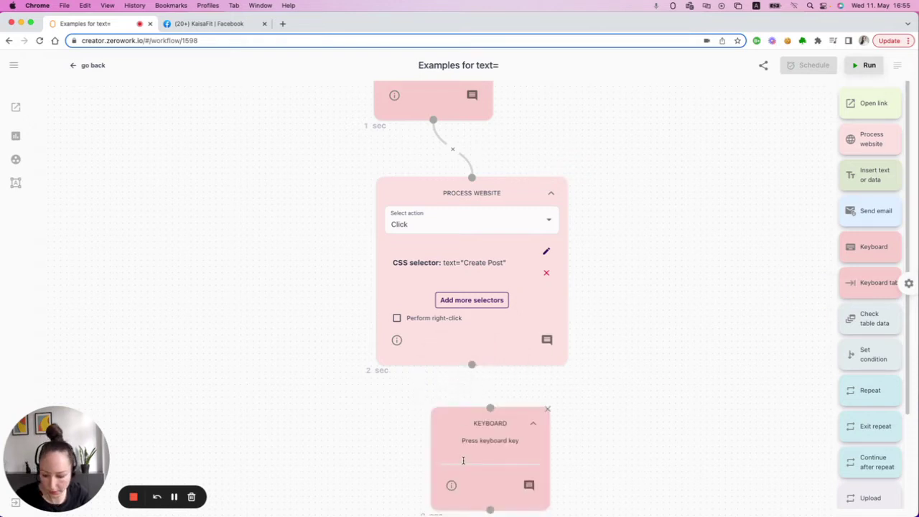
pyautogui.press('Escape')
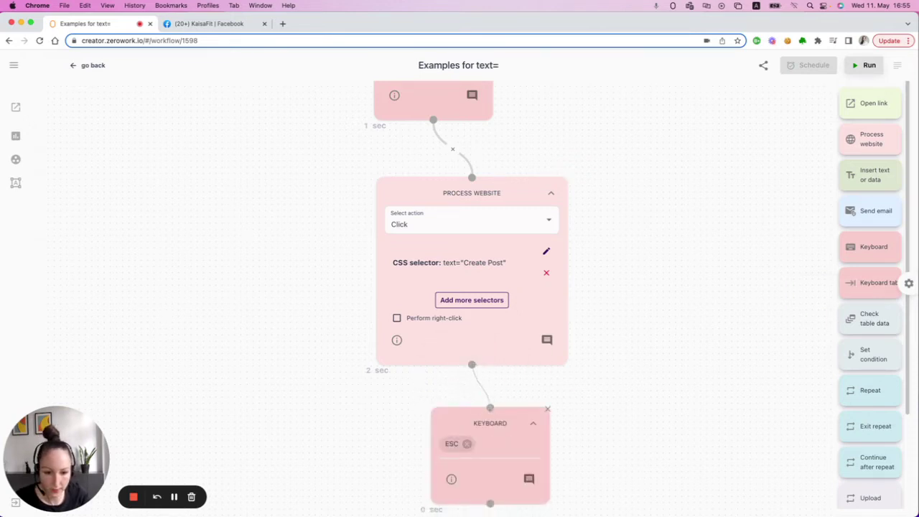
pyautogui.scroll(-3, 625, 486)
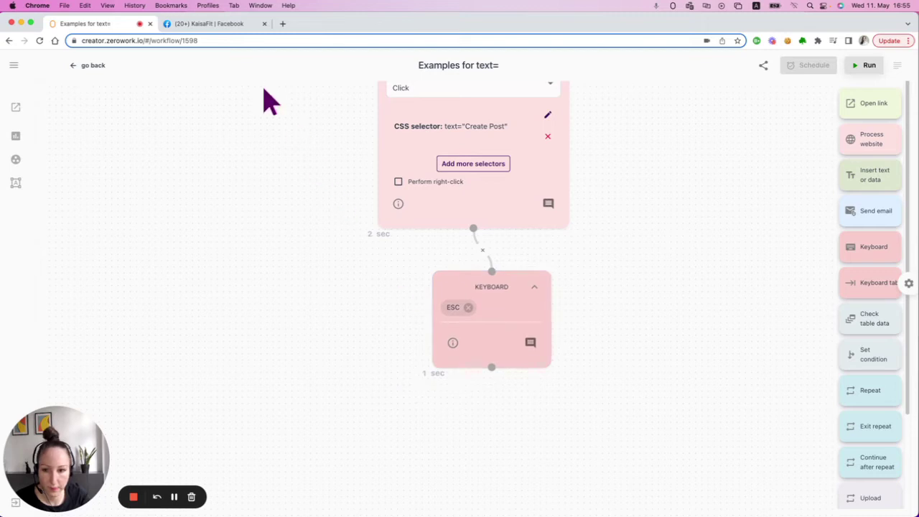
# Return to the KaisaFit Facebook page and scroll down to the latest post's Comment button and comment box.
pyautogui.click(224, 25)
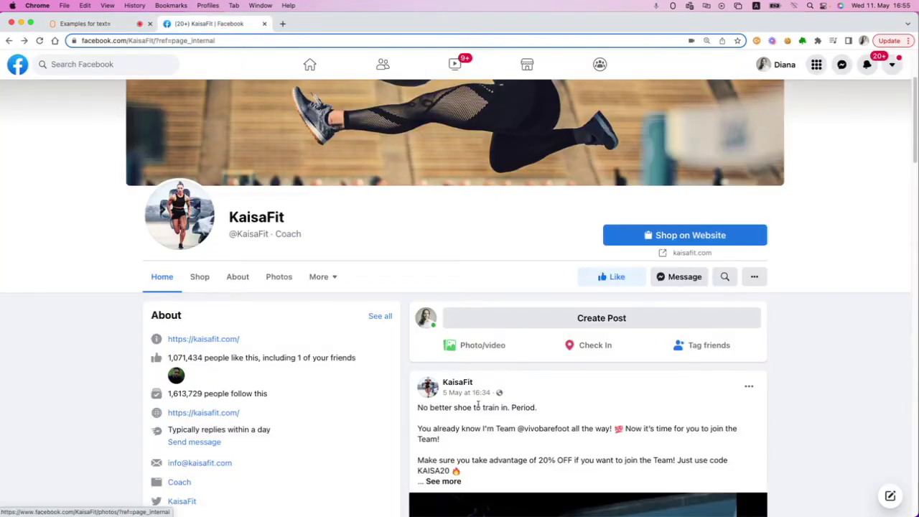
pyautogui.scroll(-2, 826, 445)
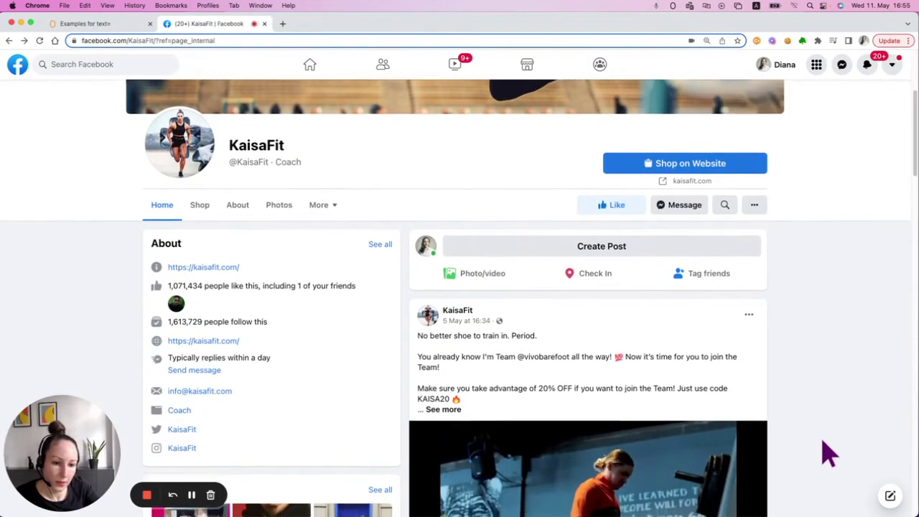
pyautogui.scroll(-2, 829, 445)
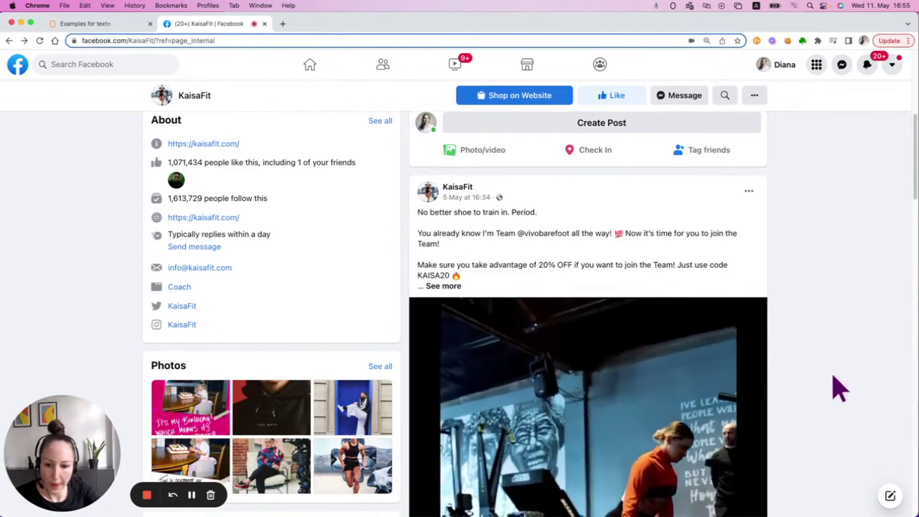
pyautogui.scroll(-3, 832, 384)
pyautogui.scroll(-1, 605, 431)
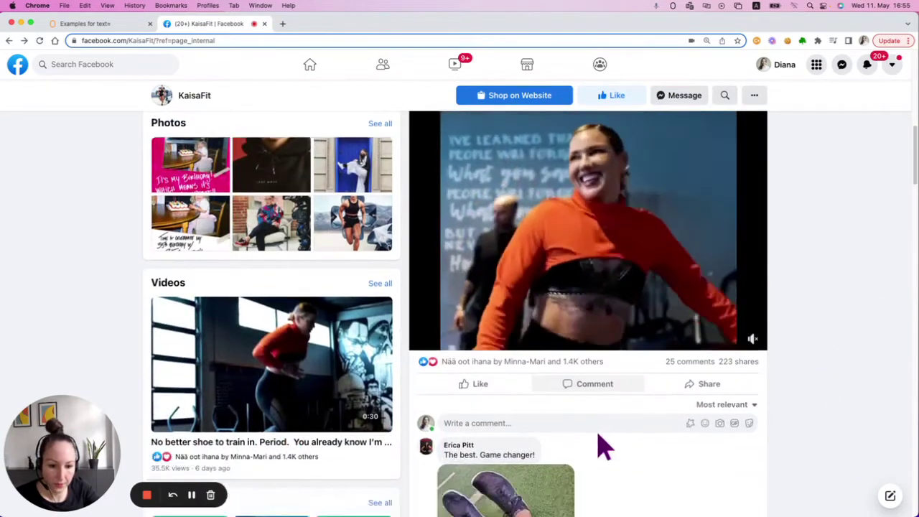
pyautogui.scroll(-2, 605, 446)
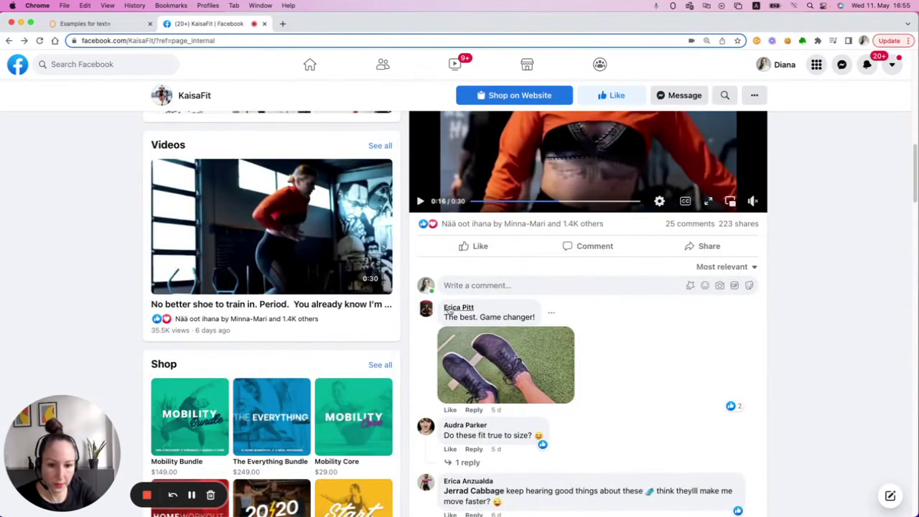
# Add a Process website Click step on text="Comment" below the ESC Keyboard step.
pyautogui.click(93, 23)
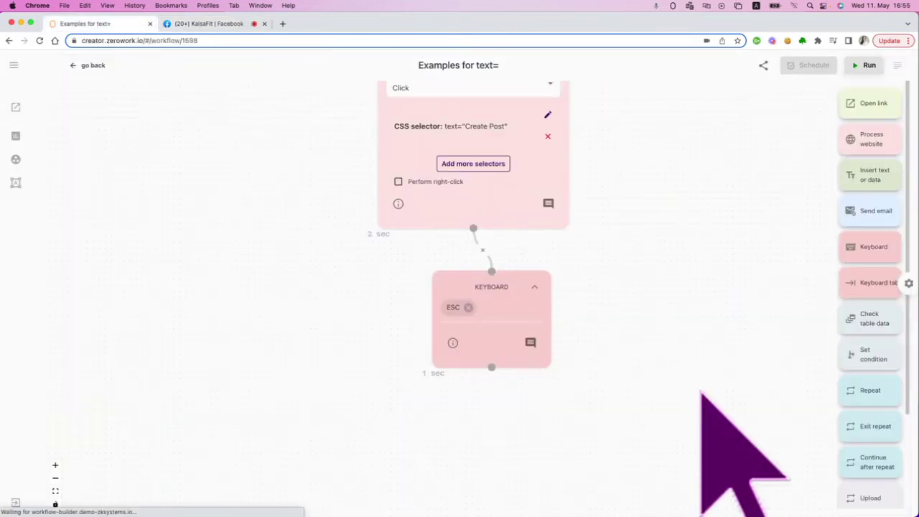
pyautogui.moveTo(857, 144); pyautogui.dragTo(409, 309)
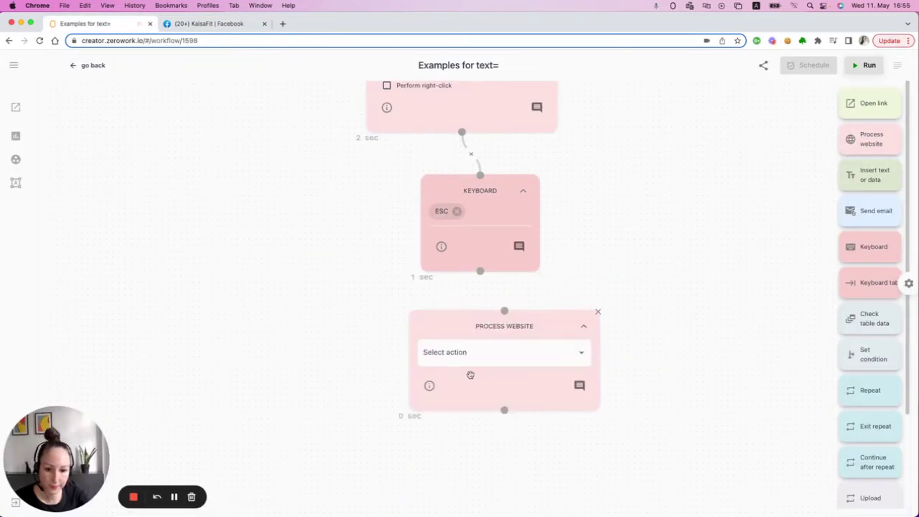
pyautogui.click(467, 353)
pyautogui.click(441, 380)
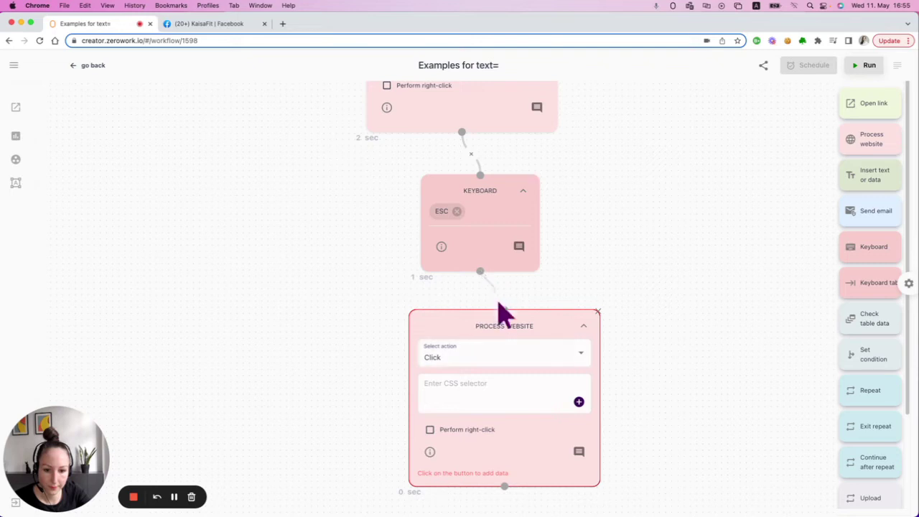
pyautogui.click(489, 382)
pyautogui.write('text="Comment')
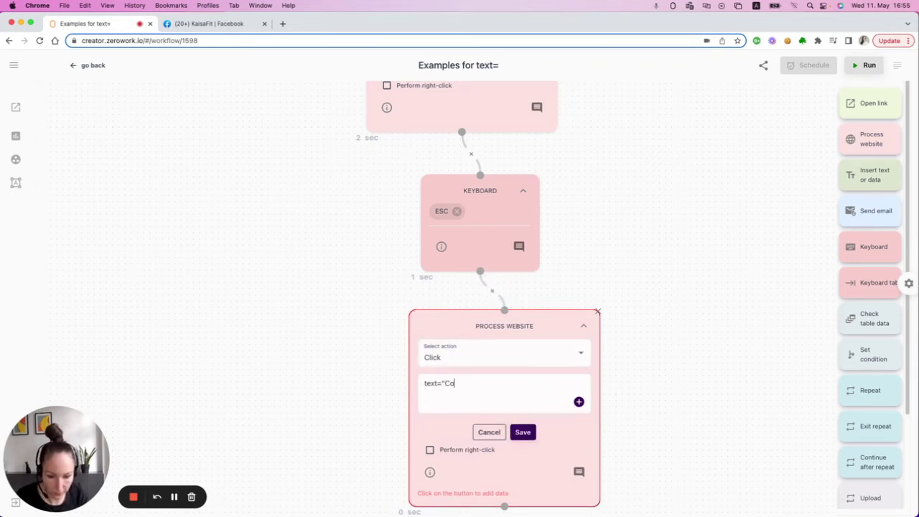
pyautogui.click(522, 432)
pyautogui.scroll(-4, 574, 424)
# Add an Insert text or data step typing 'My comment' after the Comment click.
pyautogui.moveTo(445, 370)
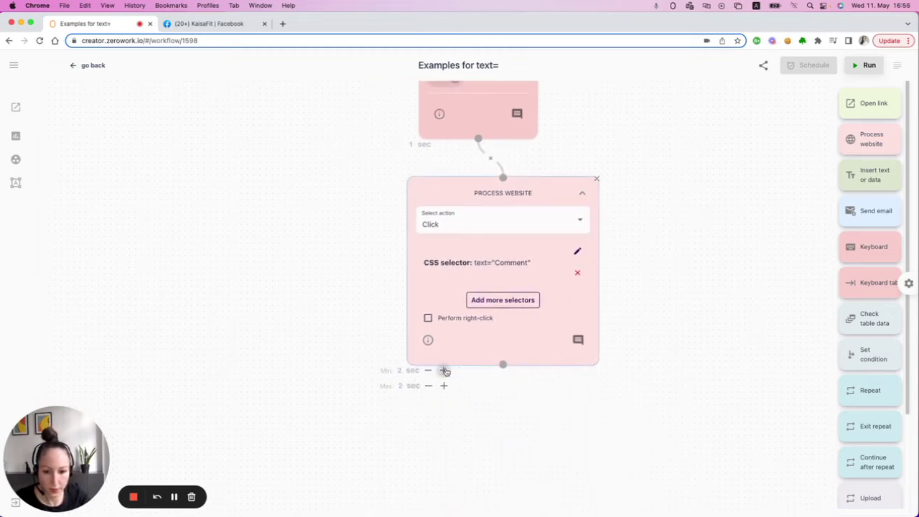
pyautogui.moveTo(872, 192); pyautogui.dragTo(461, 462)
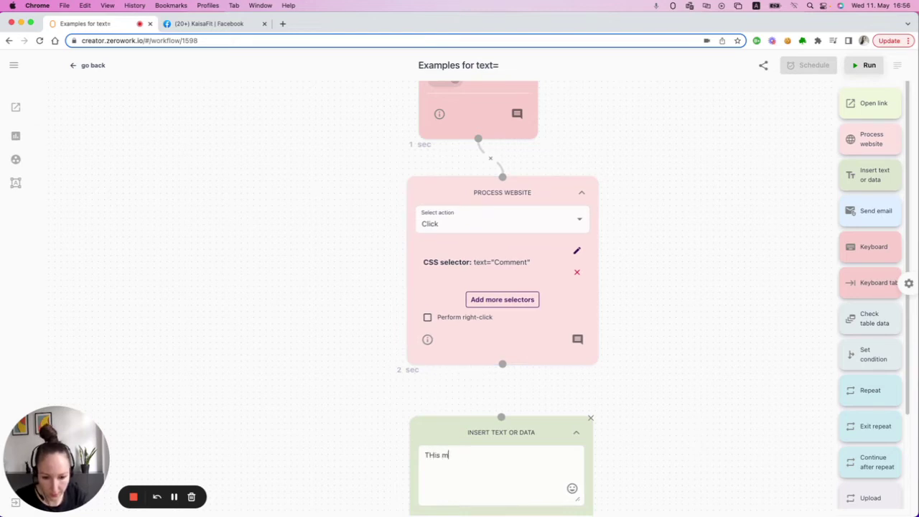
pyautogui.write('My comment')
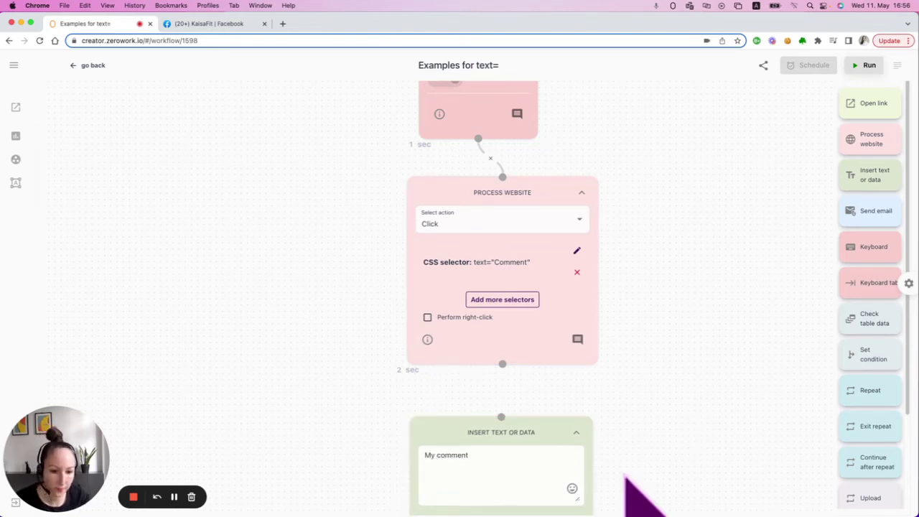
pyautogui.scroll(-5, 574, 409)
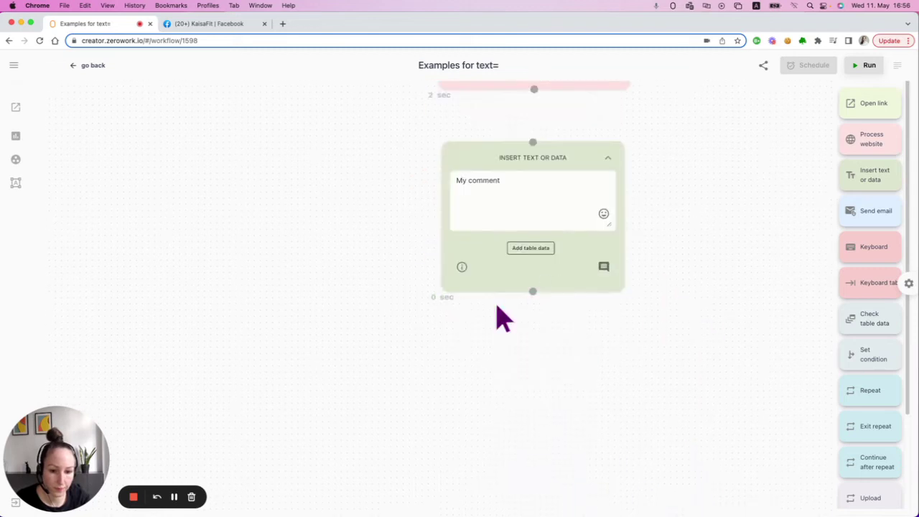
pyautogui.scroll(3, 725, 272)
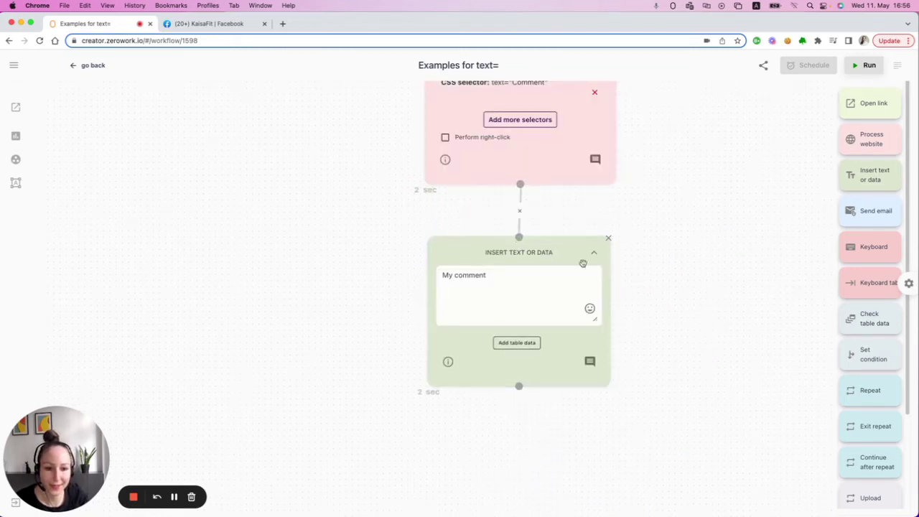
pyautogui.scroll(5, 673, 349)
pyautogui.scroll(10, 696, 355)
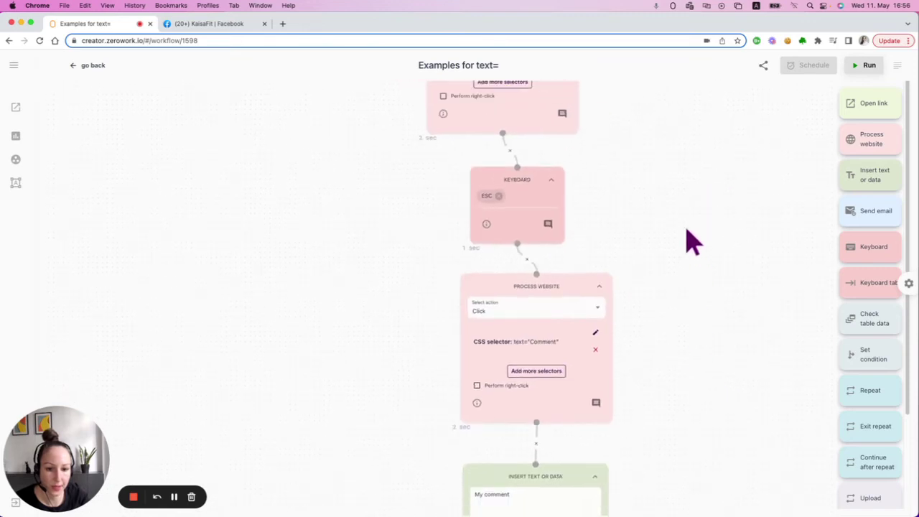
pyautogui.scroll(5, 682, 373)
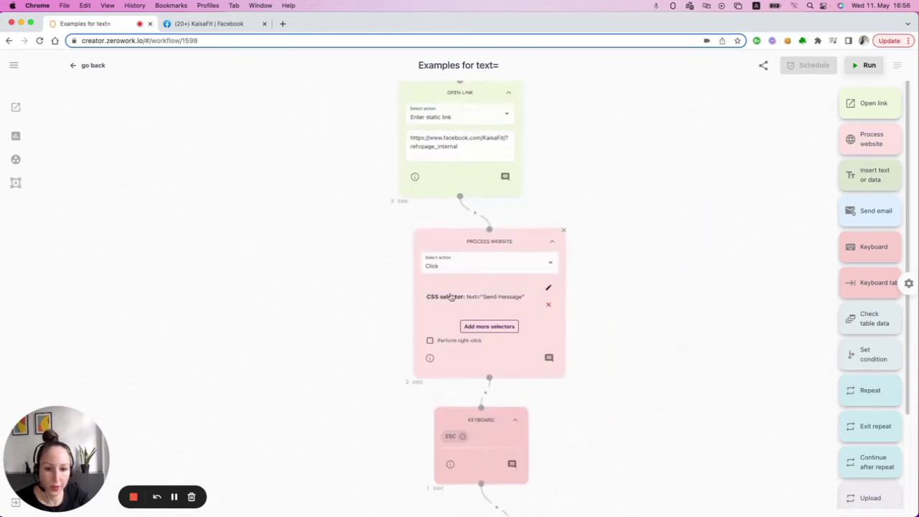
pyautogui.scroll(3, 689, 323)
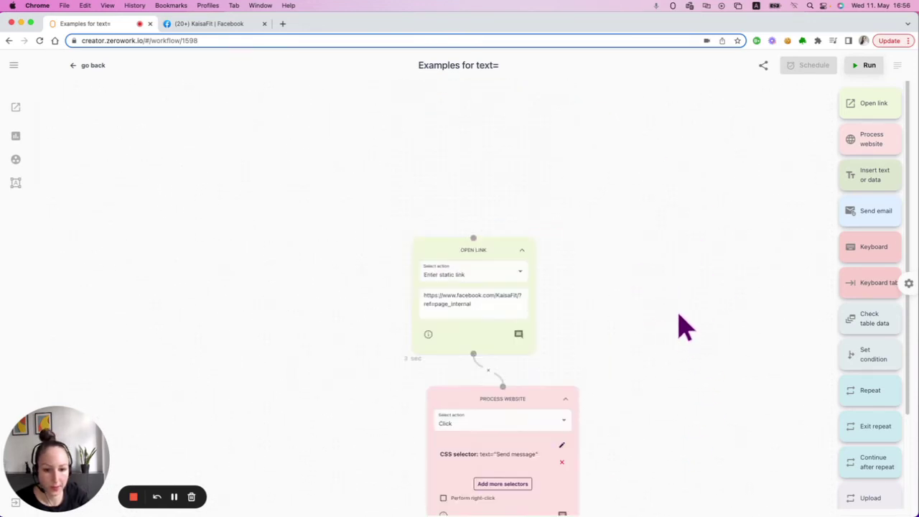
# Remove ?ref=page_internal from the KaisaFit page address and copy the cleaned URL.
pyautogui.click(208, 25)
pyautogui.moveTo(153, 40); pyautogui.dragTo(85, 40)
pyautogui.press('BackSpace')
pyautogui.press('super+c')
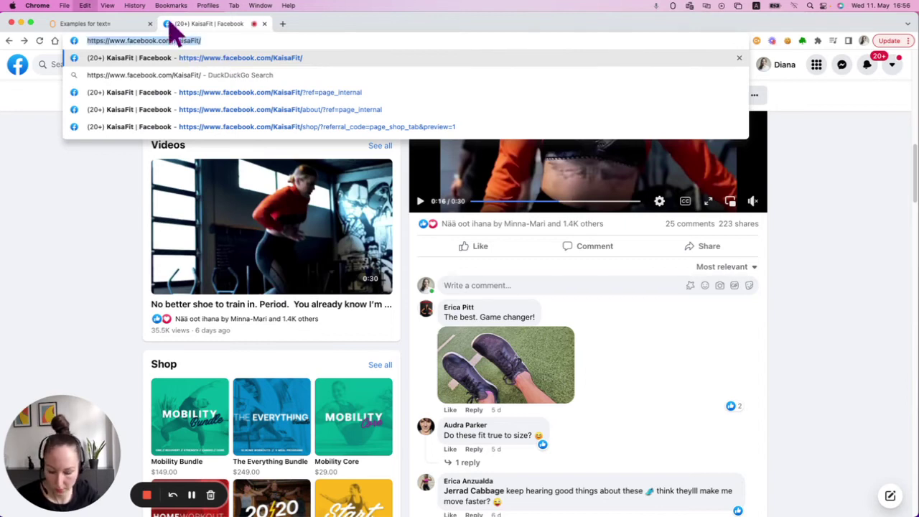
pyautogui.click(93, 25)
pyautogui.doubleClick(449, 211)
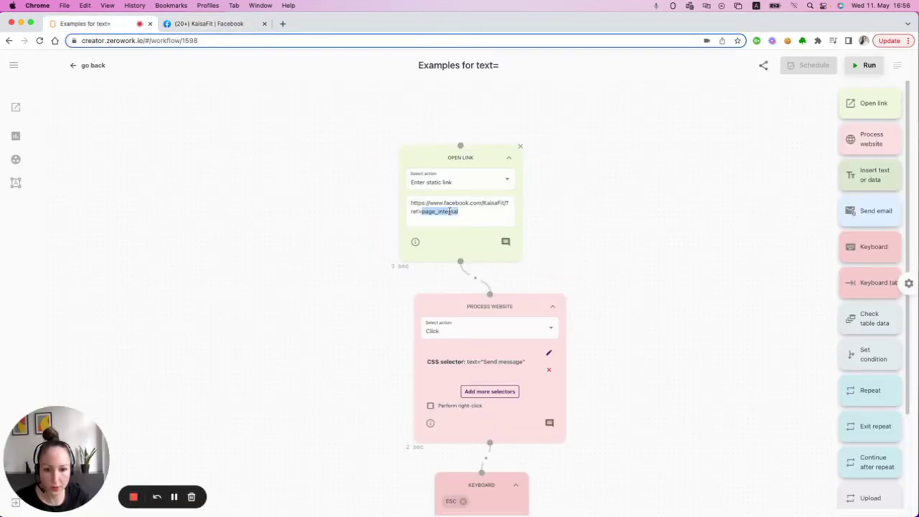
pyautogui.tripleClick(449, 211)
pyautogui.press('super+v')
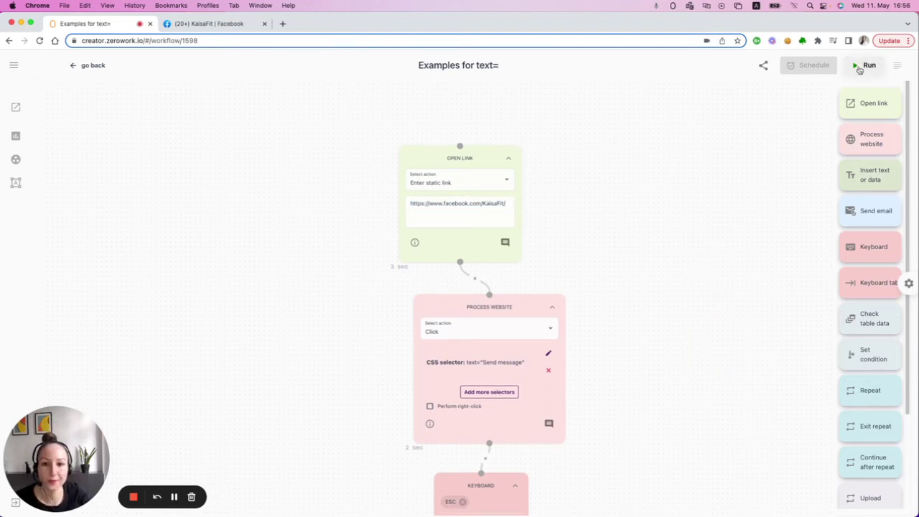
# Run the workflow so the TaskBot opens KaisaFit's page and enters 'My comment' in the comment box.
pyautogui.click(859, 66)
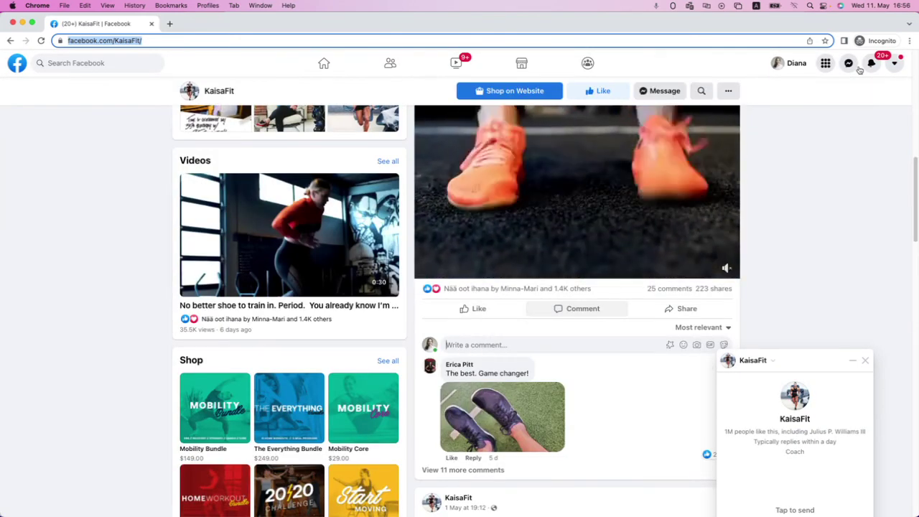
pyautogui.write('My comment')
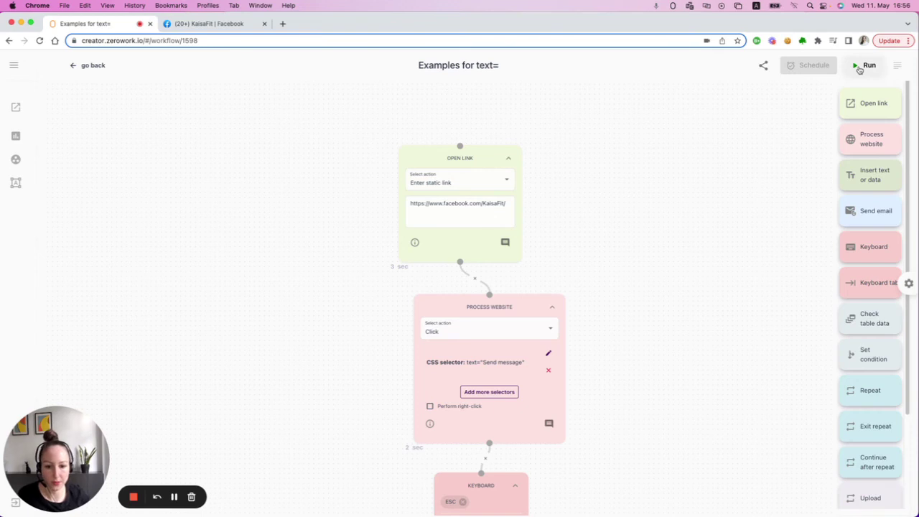
pyautogui.scroll(-4, 668, 236)
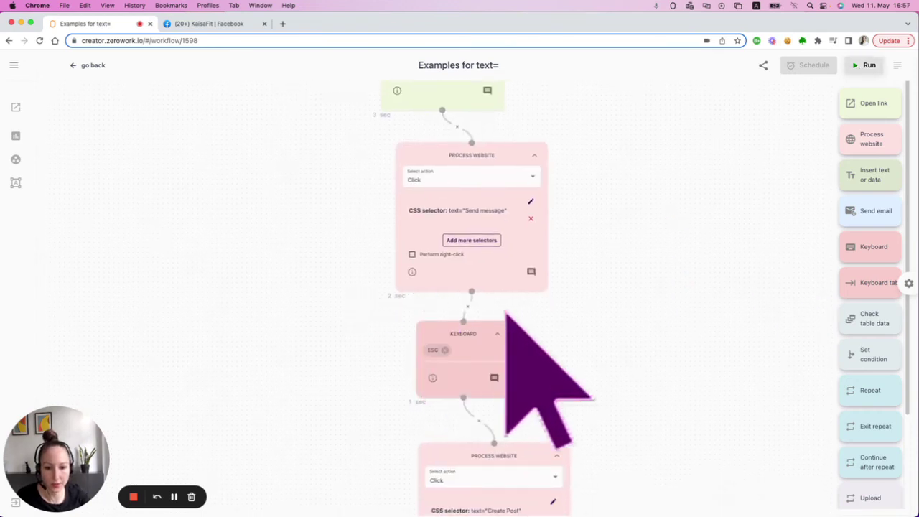